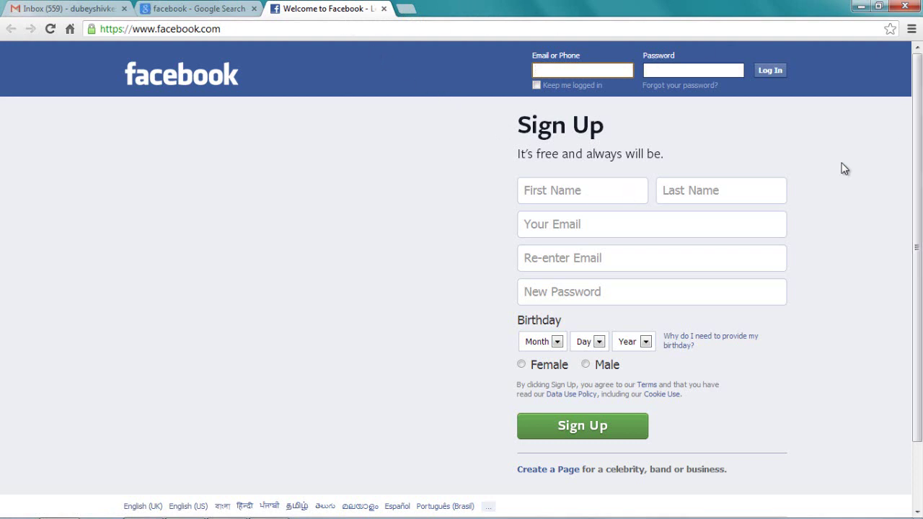
Enter the user's first name and last name in the Sign Up form.
click(556, 69)
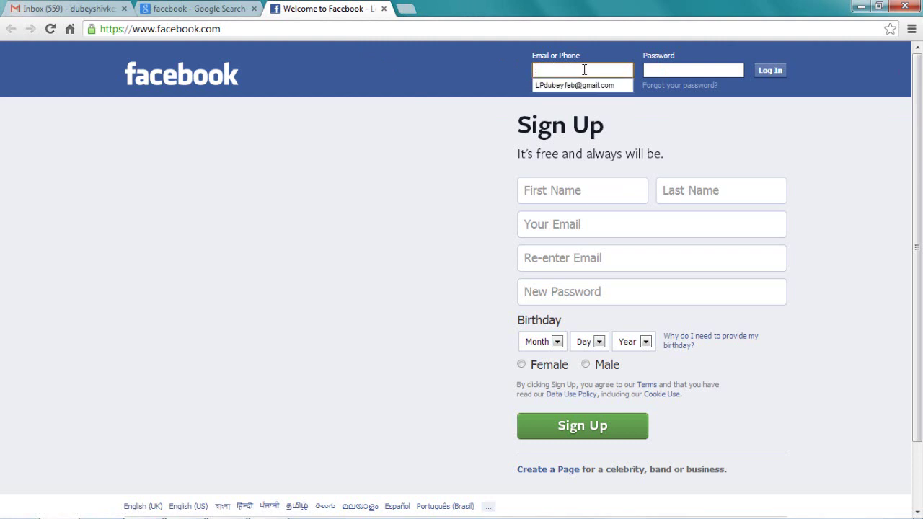
click(675, 70)
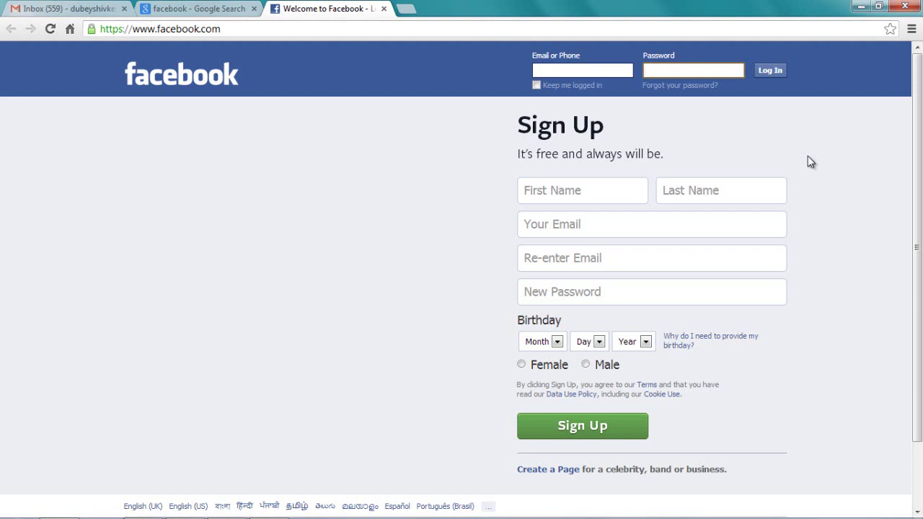
click(588, 193)
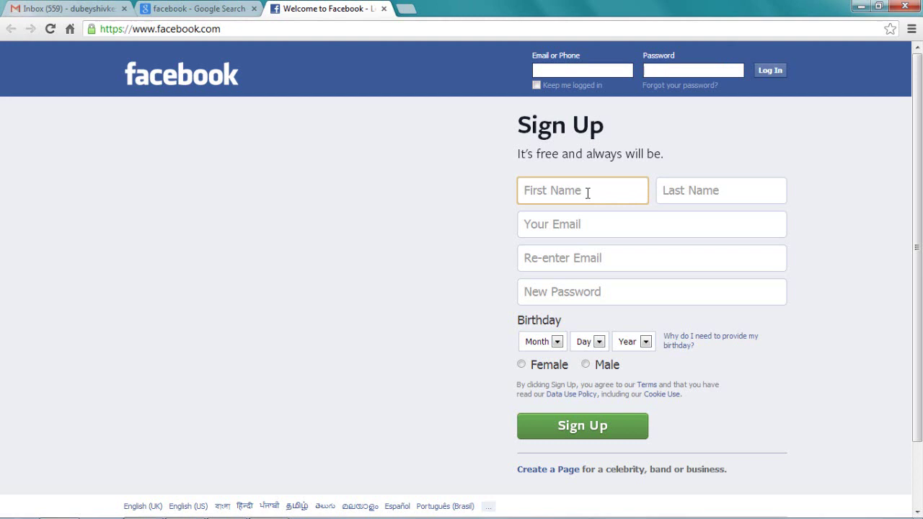
click(682, 198)
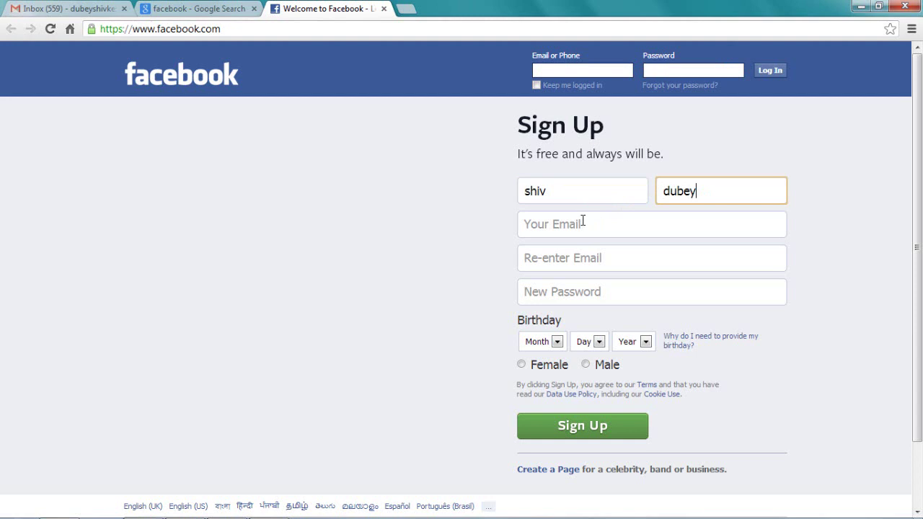
Enter the Gmail address, paste it into Re-enter Email, and type a new password.
click(582, 221)
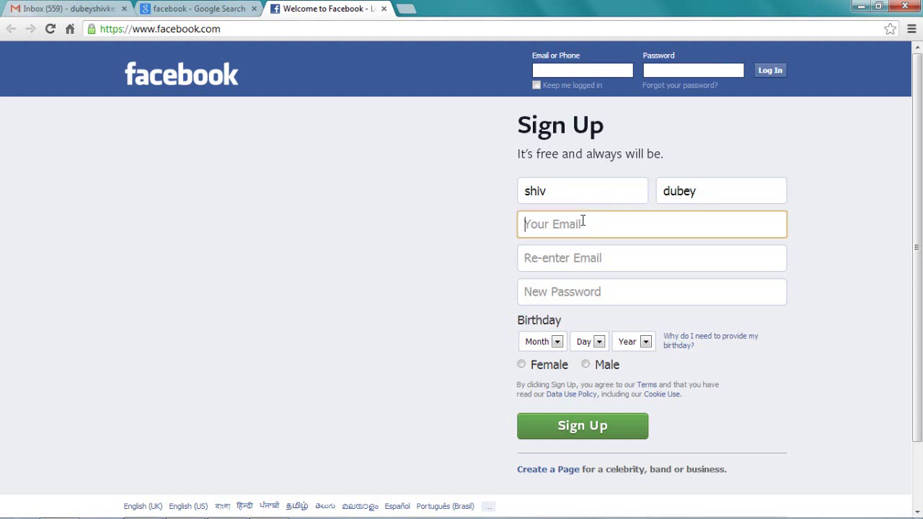
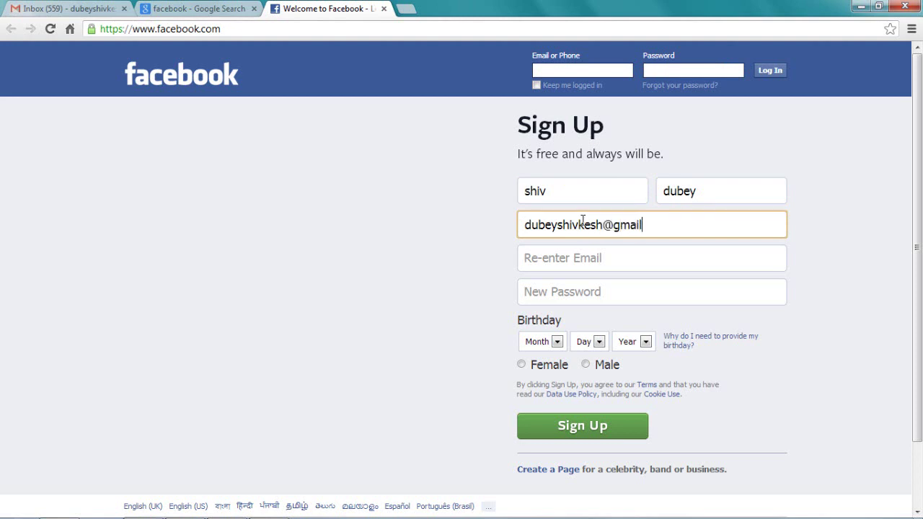
click(566, 262)
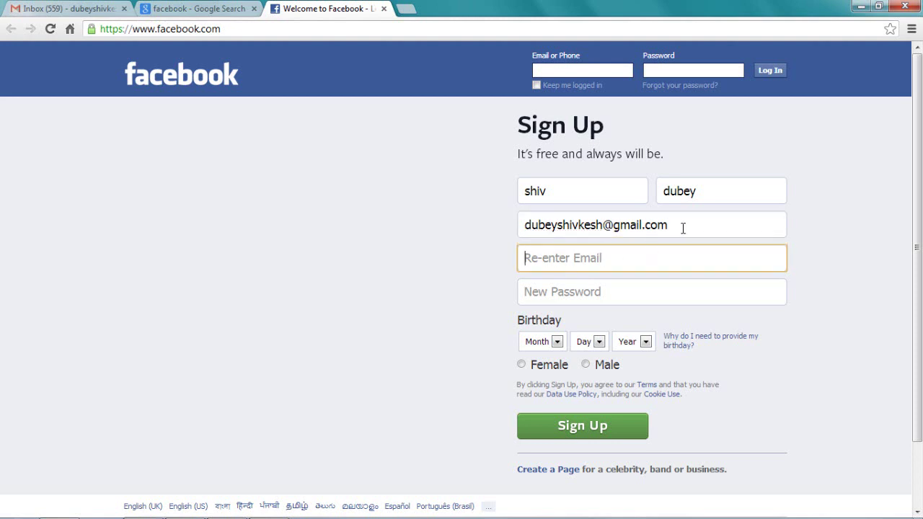
drag(676, 228, 511, 230)
key(ctrl+c)
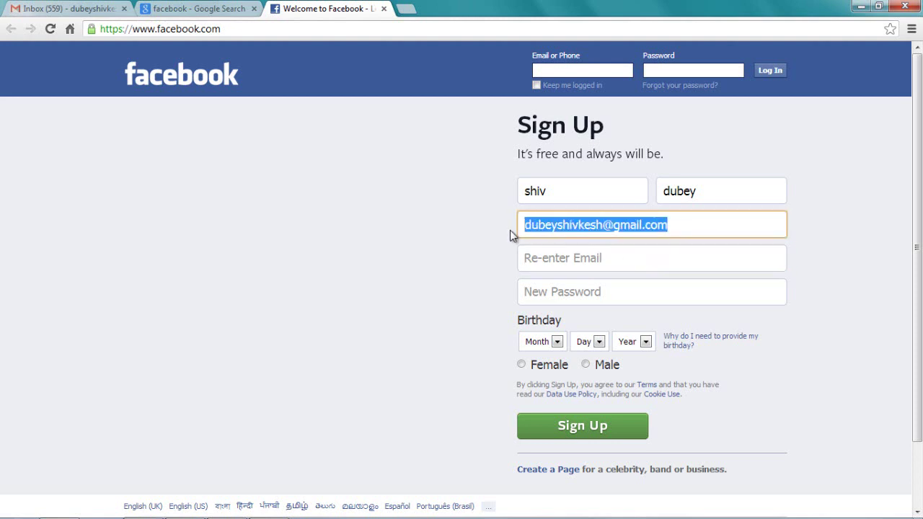
click(535, 254)
key(ctrl+v)
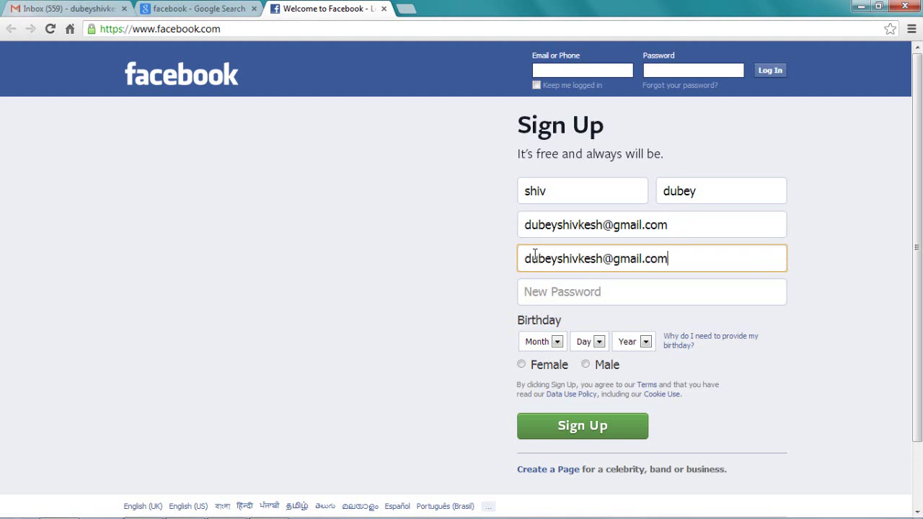
click(550, 294)
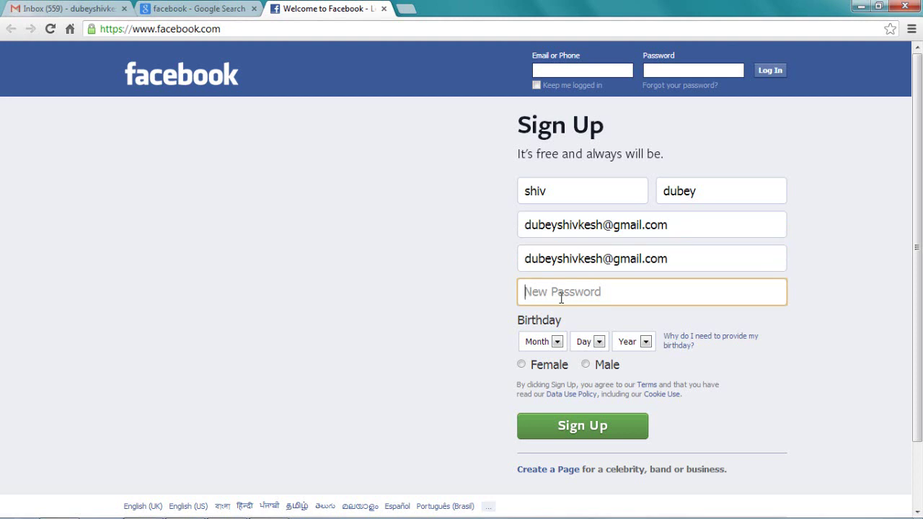
text(**************)
click(554, 344)
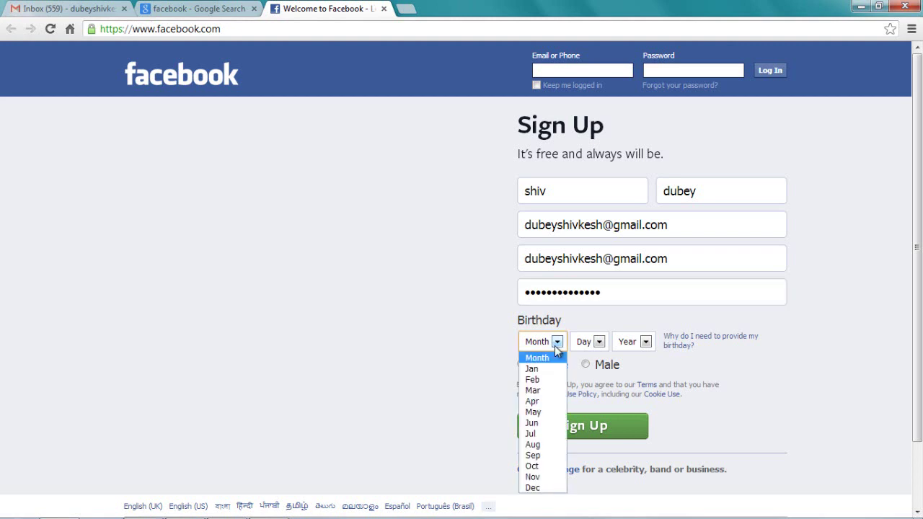
click(537, 402)
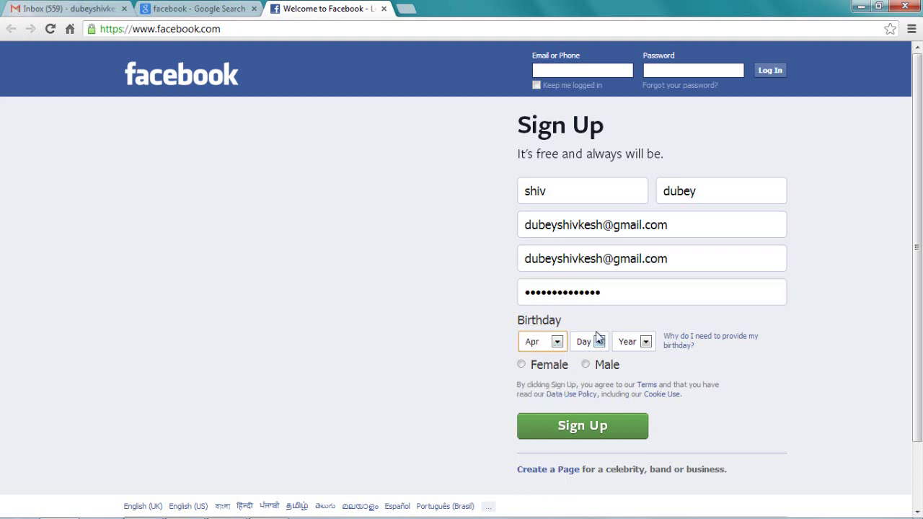
click(599, 342)
click(591, 287)
click(646, 343)
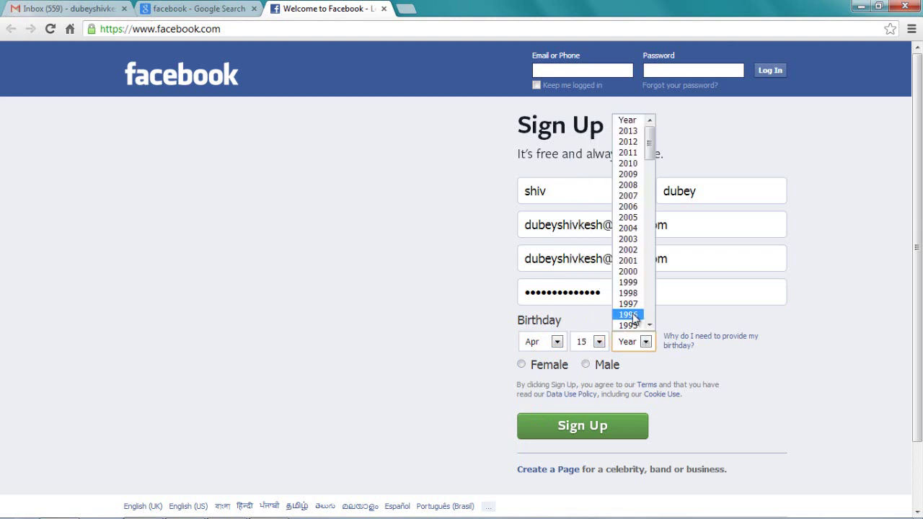
scroll(636, 321, down, 7)
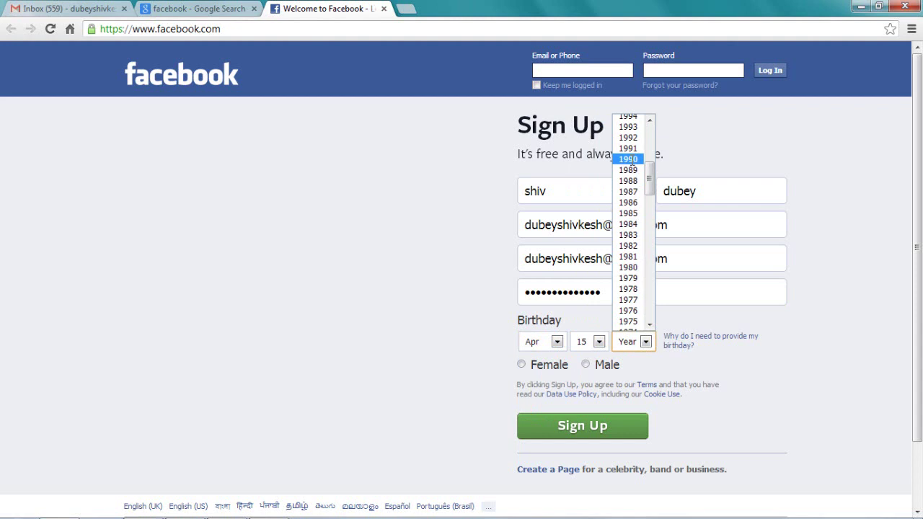
click(632, 159)
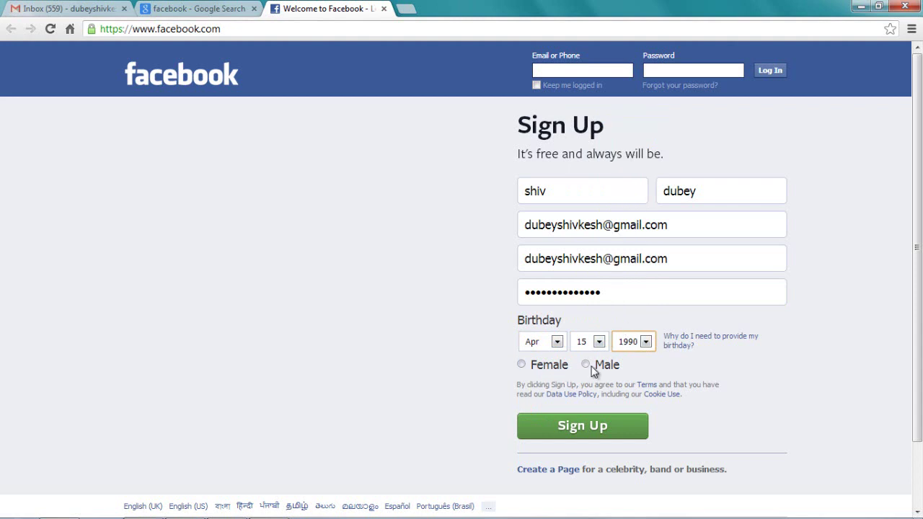
click(588, 366)
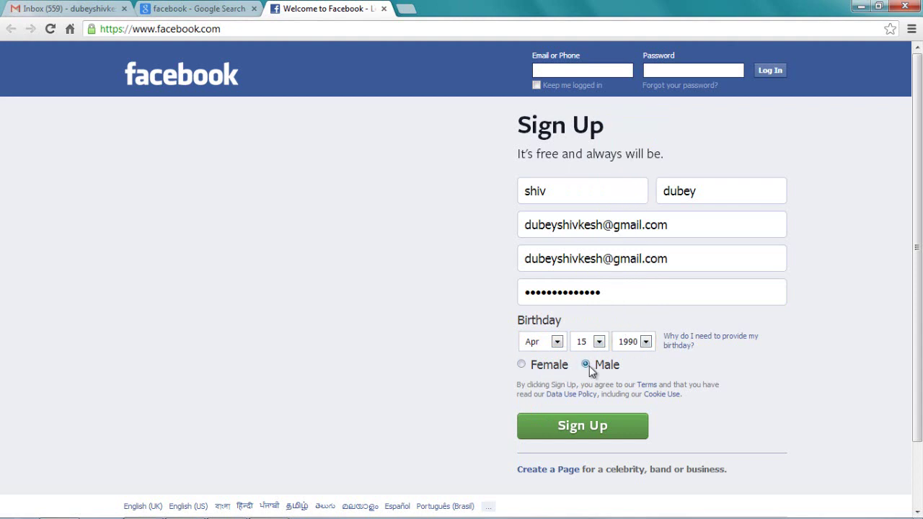
click(571, 432)
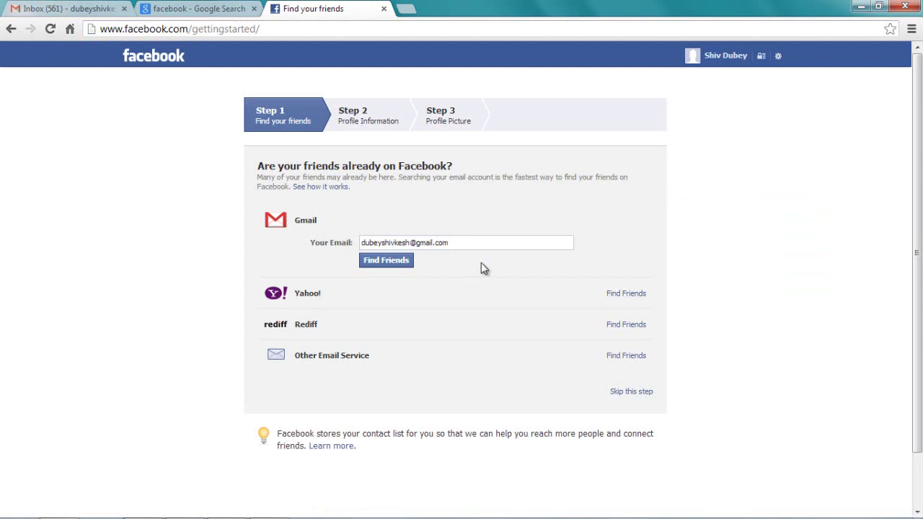
Skip the Find your friends step and confirm the skip.
click(623, 394)
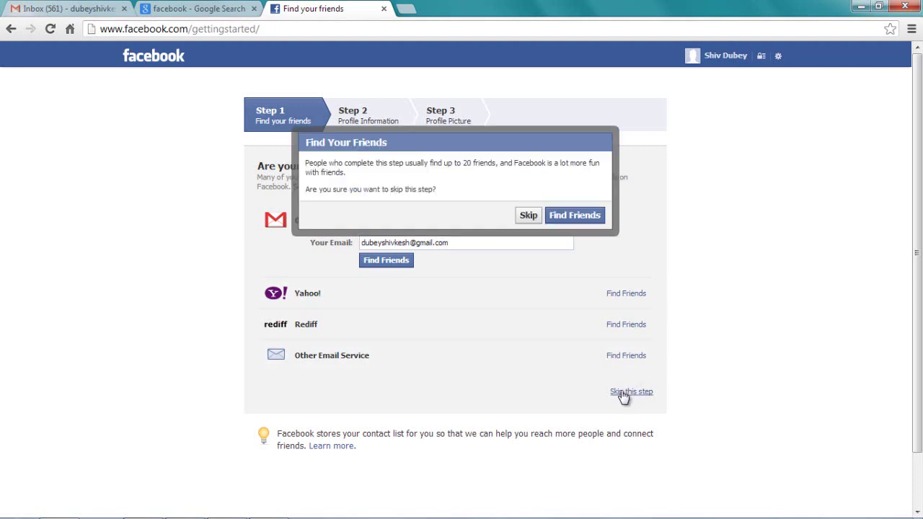
click(534, 216)
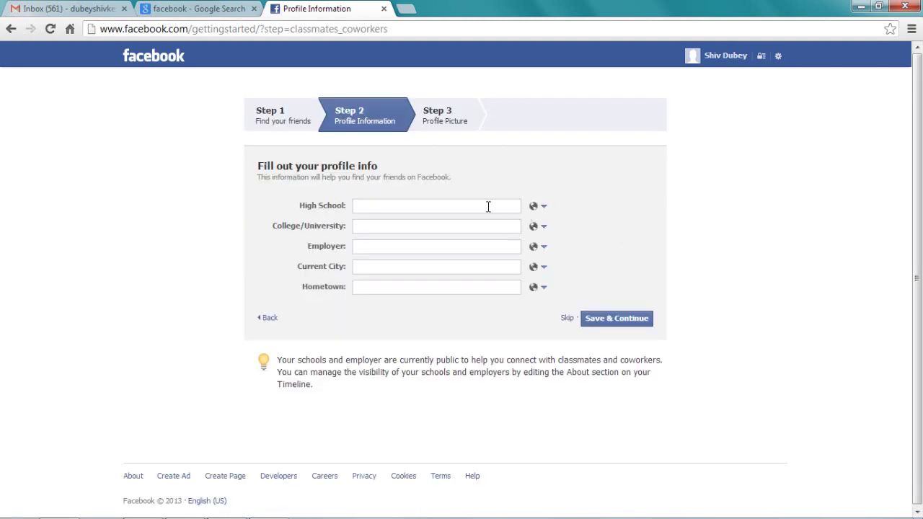
Leave the school, employer and city fields empty and skip the profile info step.
click(461, 229)
click(543, 210)
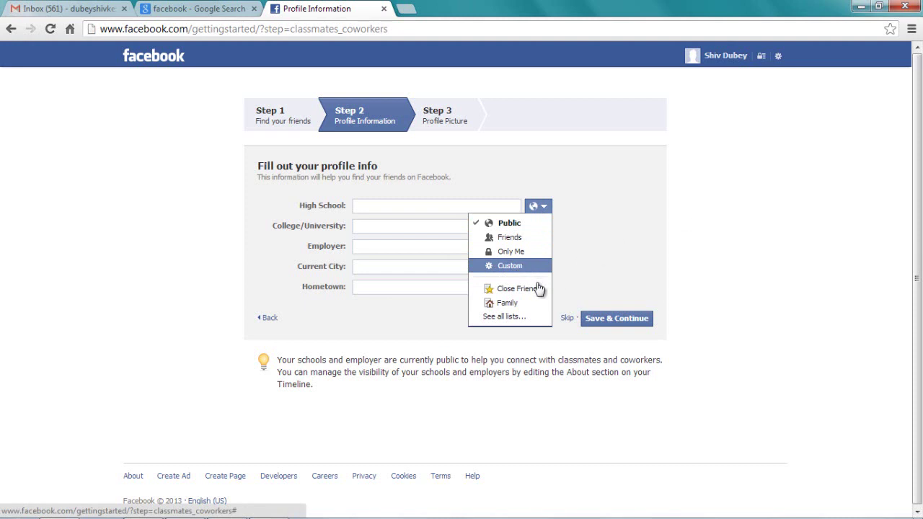
click(638, 266)
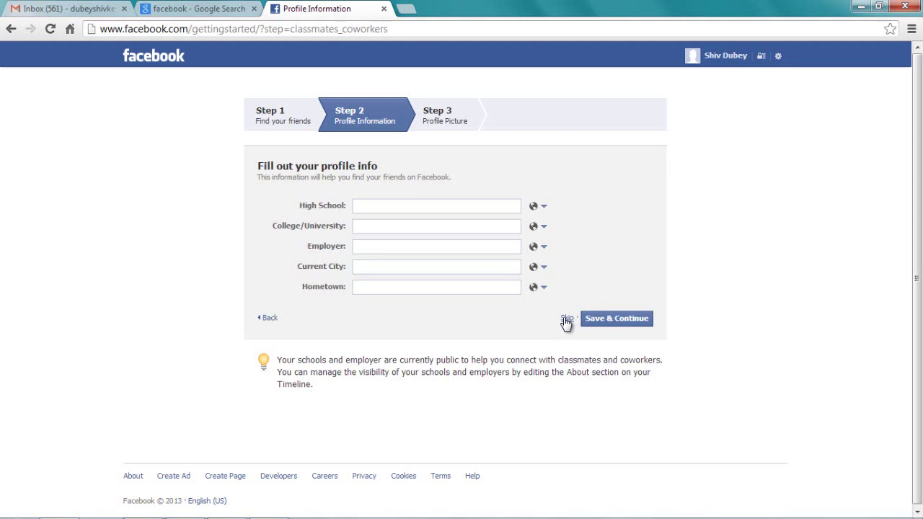
click(567, 319)
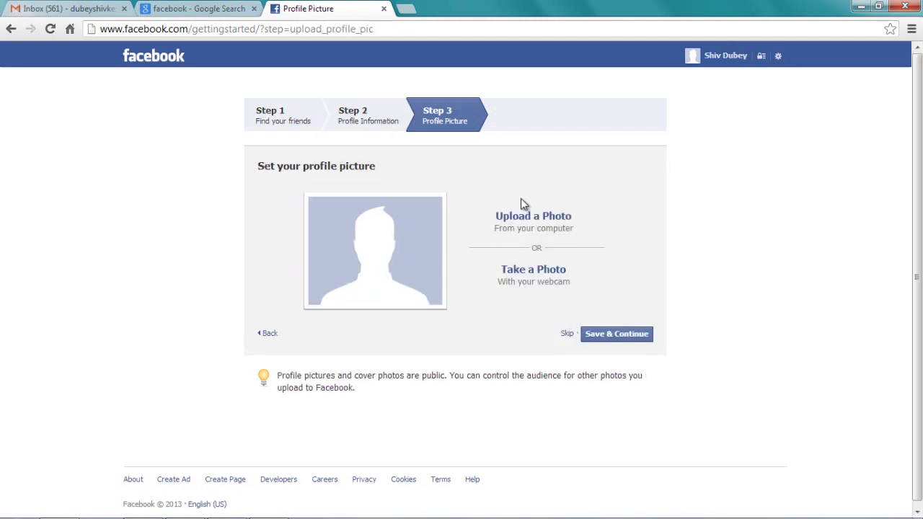
Upload a photo from the Pictures folder as the profile picture and save it.
click(514, 217)
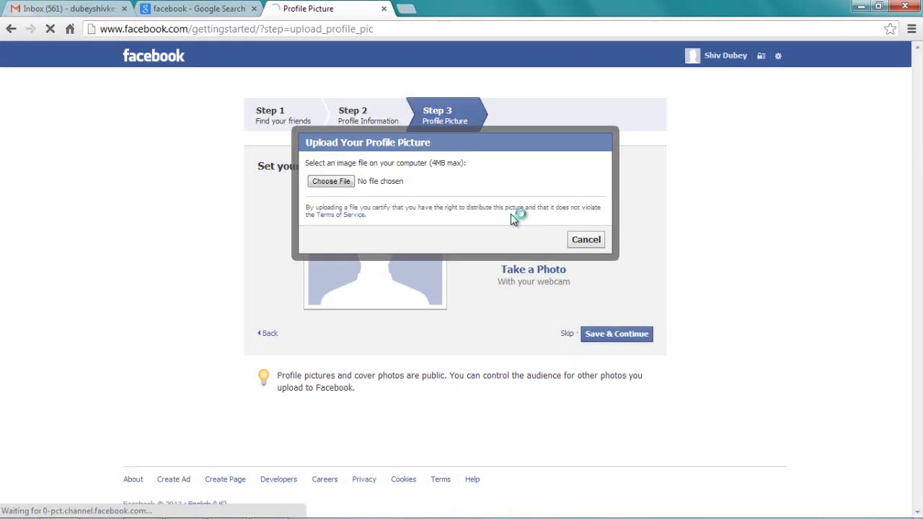
click(329, 183)
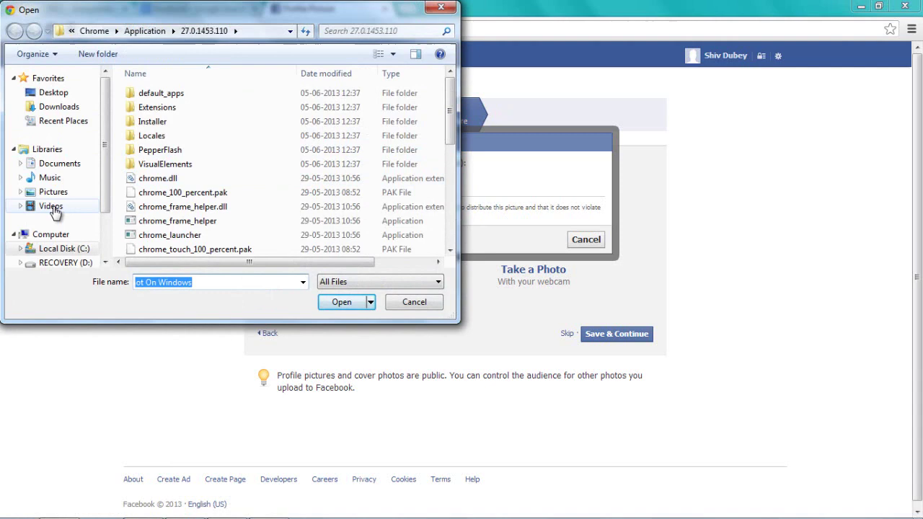
click(54, 193)
double_click(241, 181)
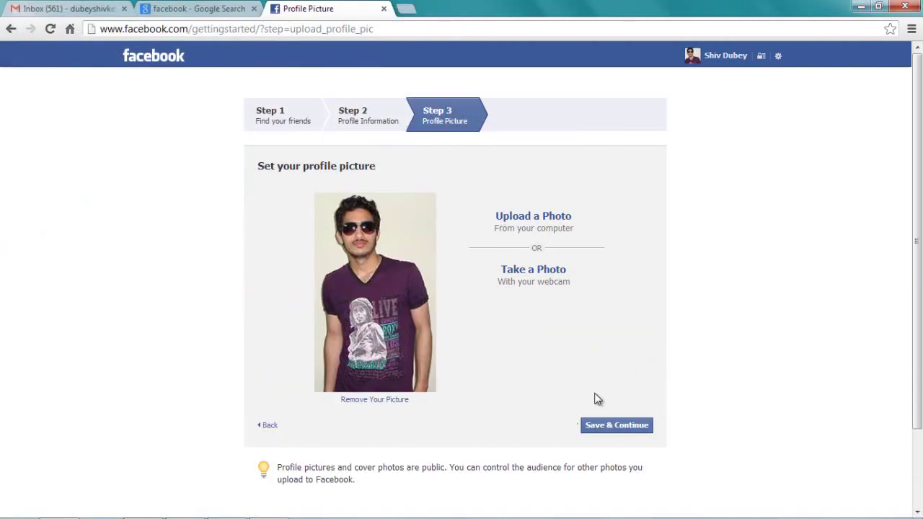
click(587, 425)
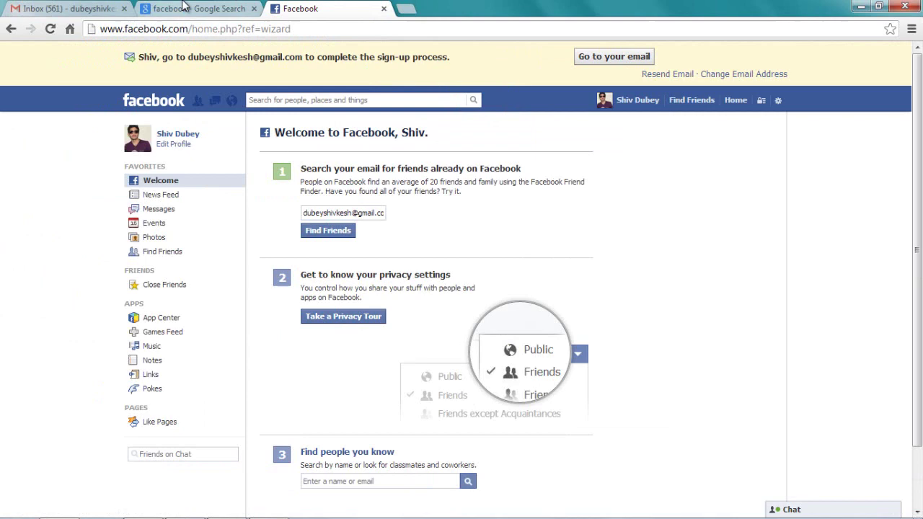
Switch to the Gmail Inbox browser tab.
click(68, 9)
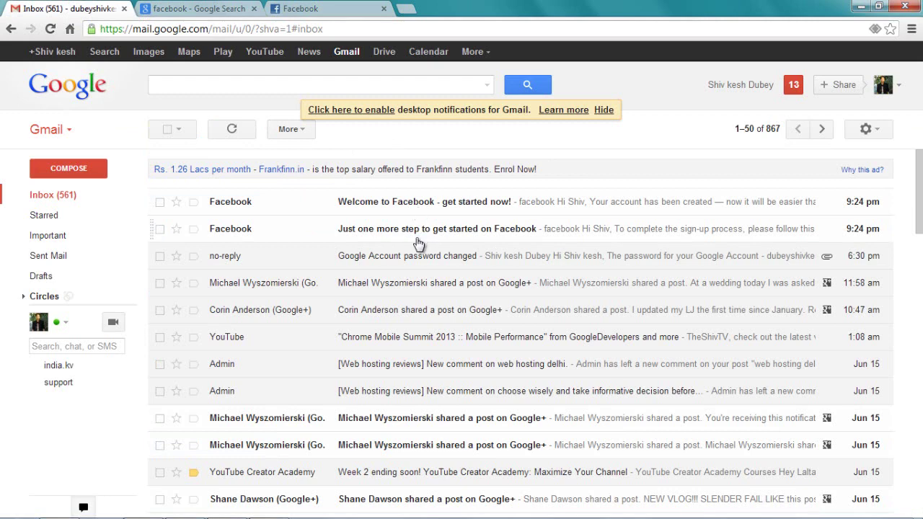
Open the 'Just one more step to get started on Facebook' e-mail and scroll to its confirmation link.
click(418, 244)
scroll(416, 237, down, 1)
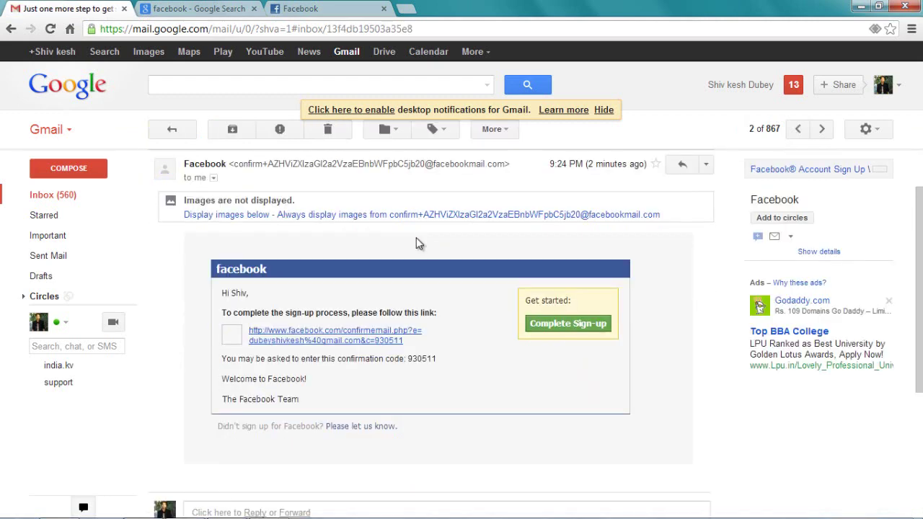